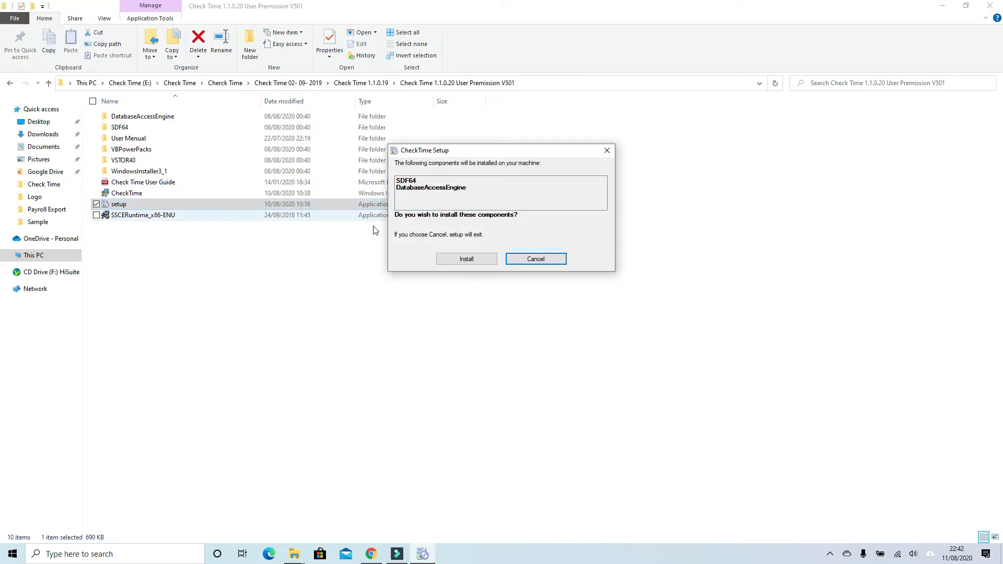
Start installing the CheckTime components and complete the Microsoft SQL Server Compact 4.0 setup, accepting its license terms
left_click(457, 259)
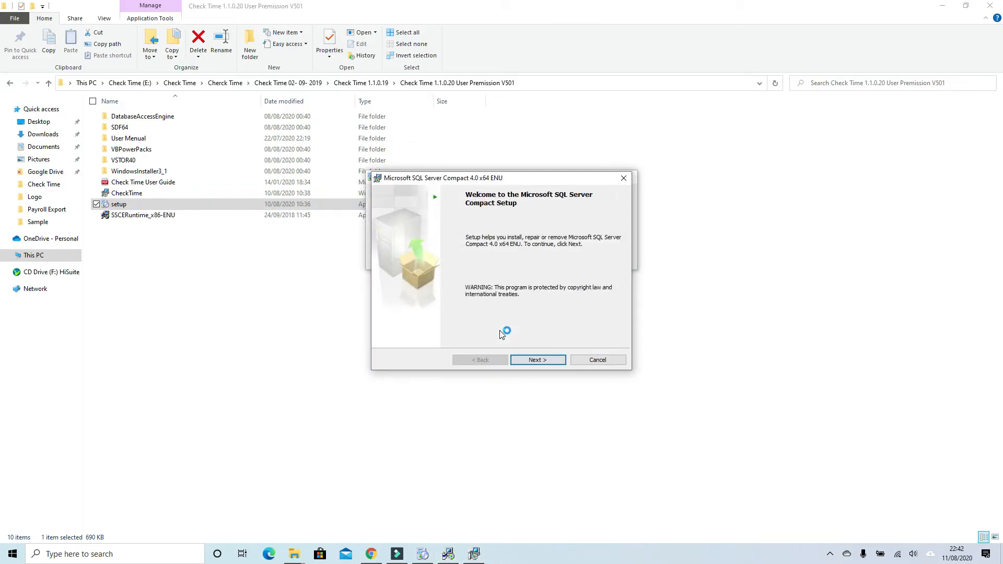
left_click(538, 360)
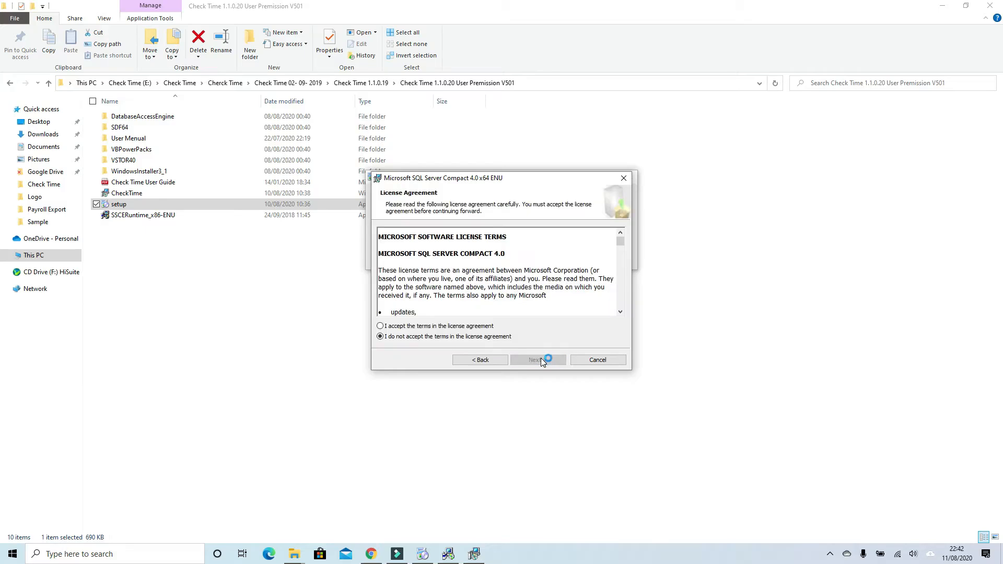
left_click(492, 328)
left_click(530, 360)
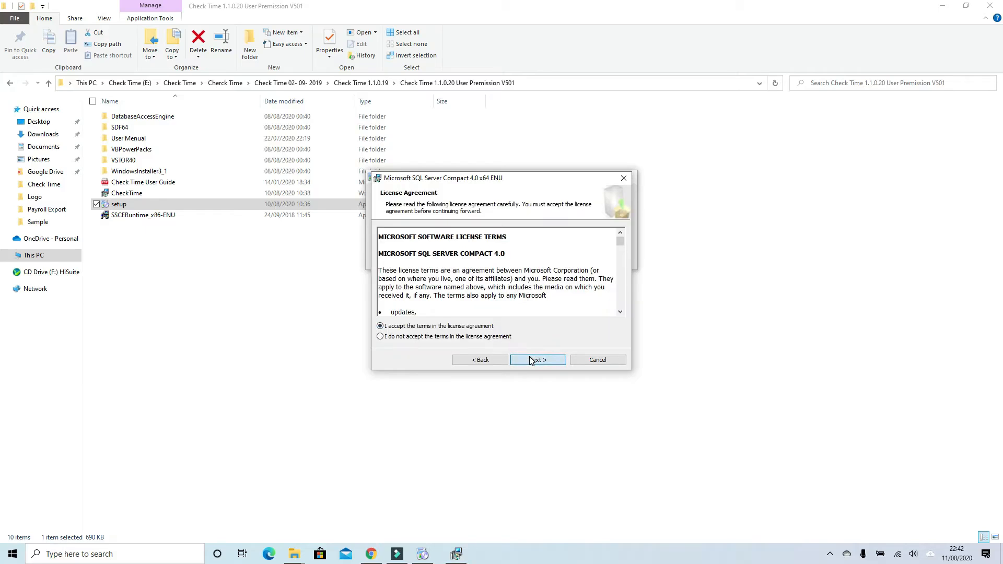
left_click(531, 359)
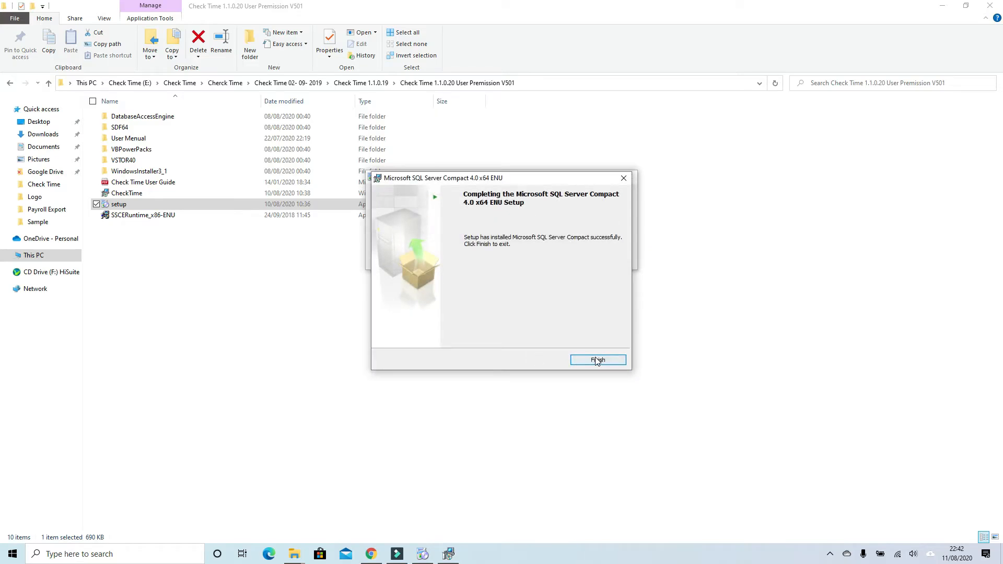
left_click(597, 360)
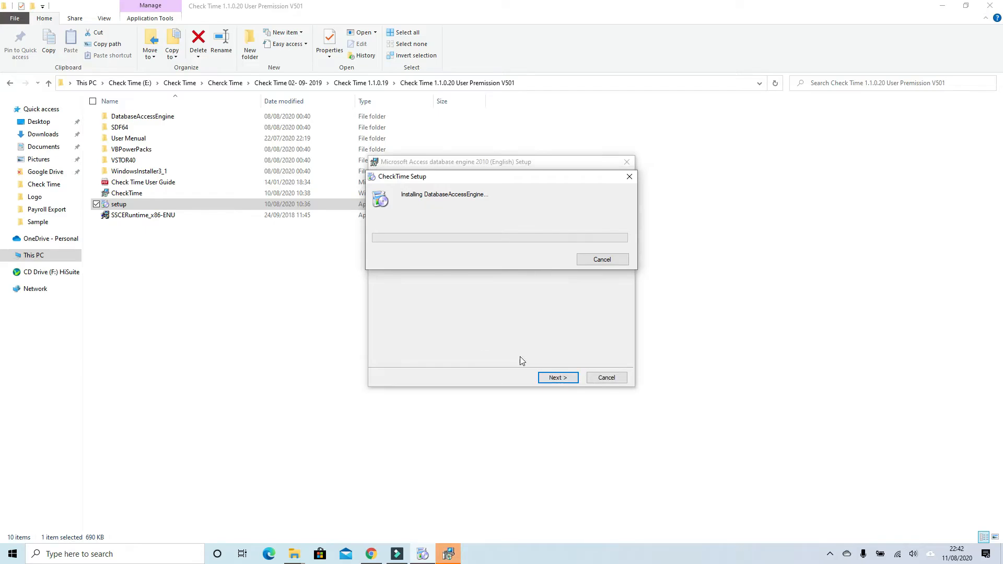
Complete the Microsoft Access database engine 2010 setup with its license agreement accepted and the remaining options at their defaults
left_click(556, 378)
left_click(477, 357)
left_click(550, 378)
left_click(549, 379)
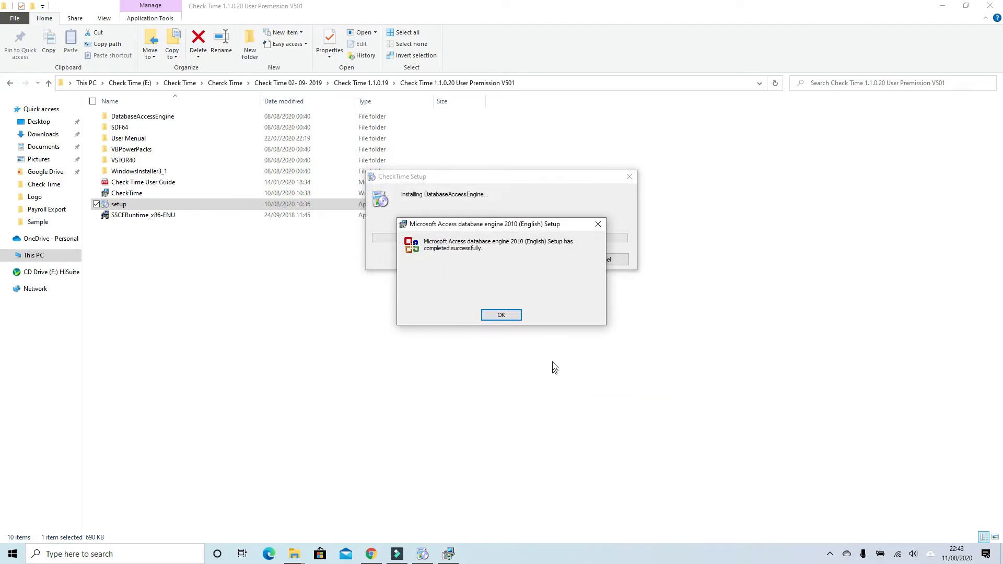
left_click(512, 317)
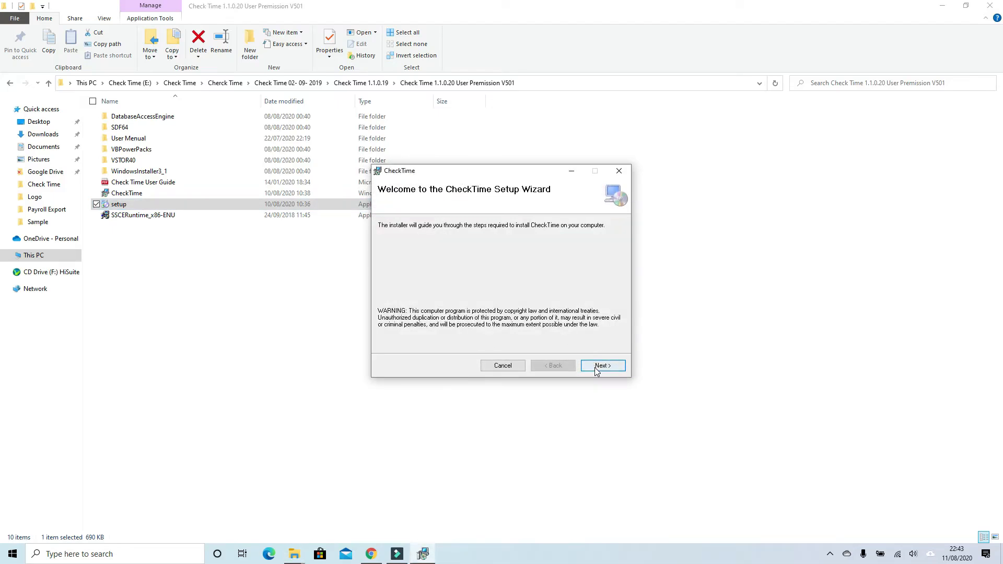
Install CheckTime for everyone in the default Program Files folder and close the setup wizard
left_click(596, 367)
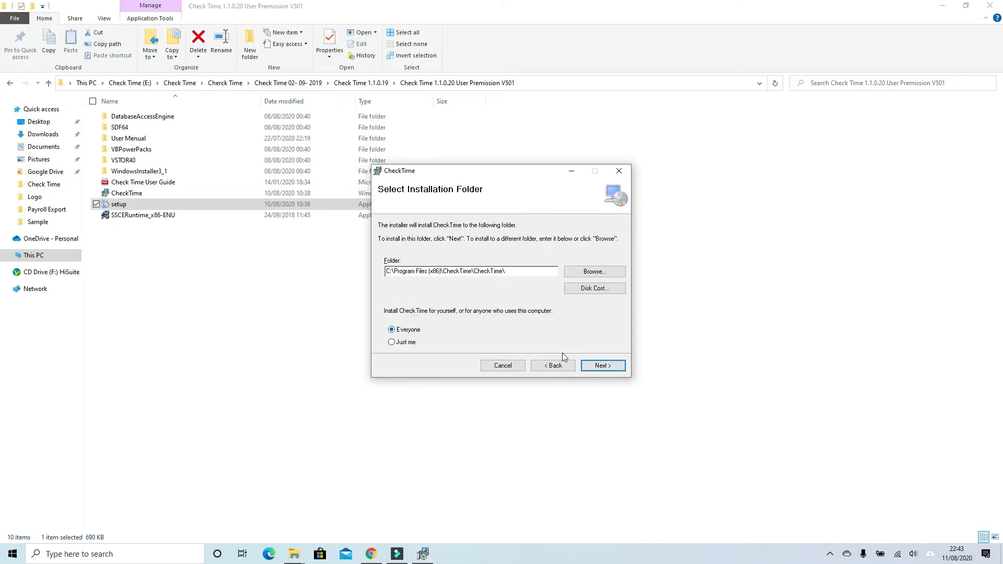
left_click(585, 365)
left_click(592, 366)
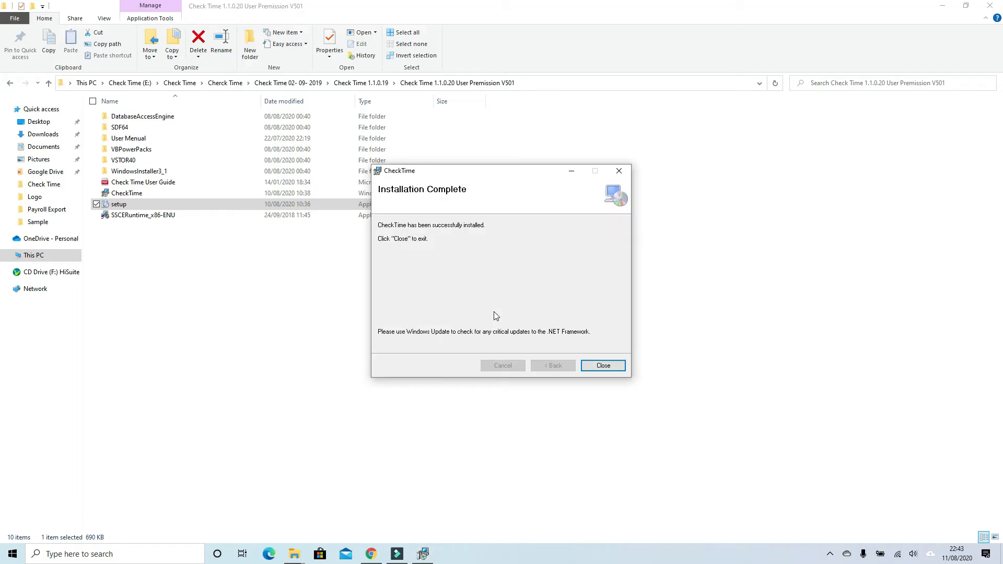
left_click(592, 364)
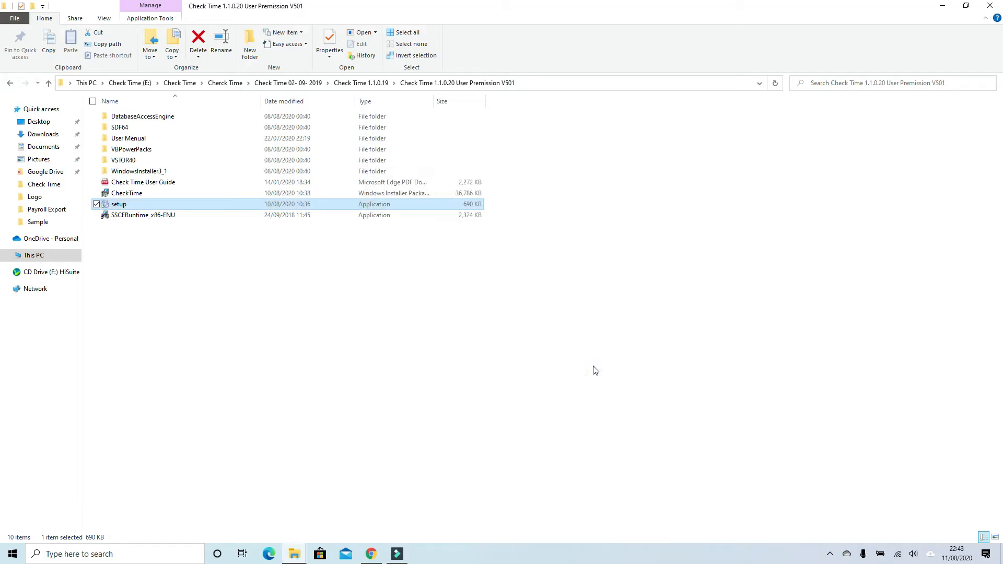
Launch CheckTime from the desktop and activate it with the license key
left_click(942, 5)
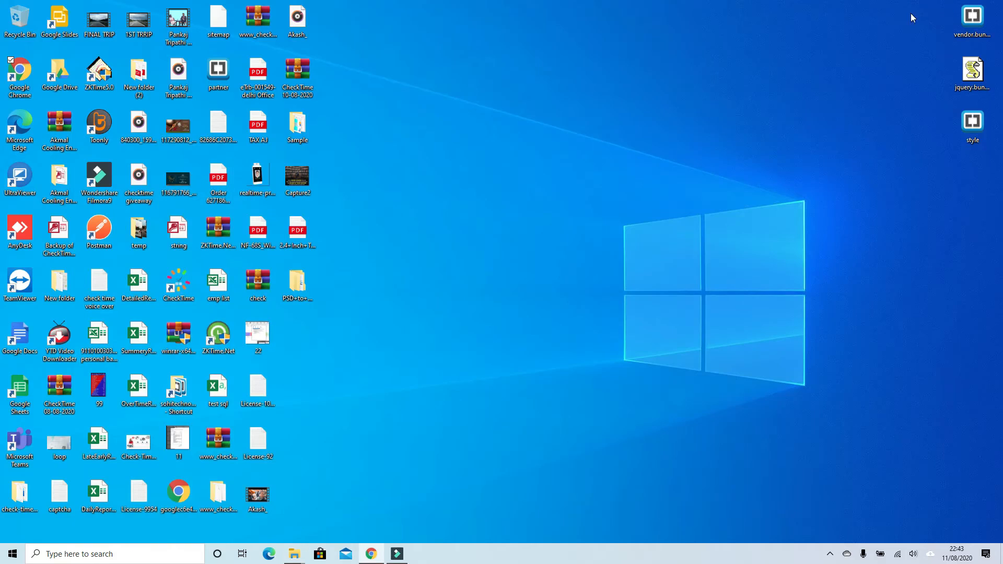
left_click(179, 283)
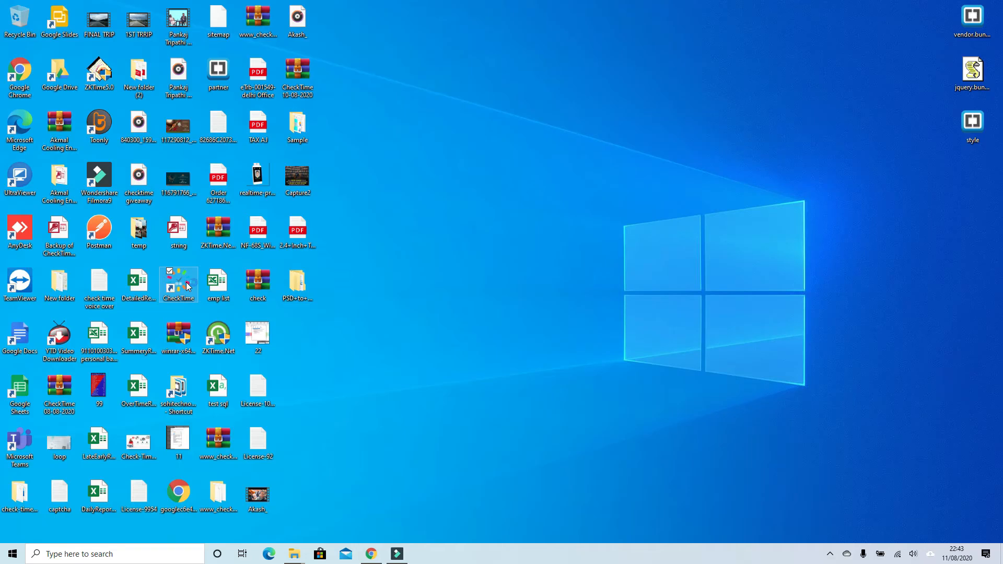
double_click(188, 286)
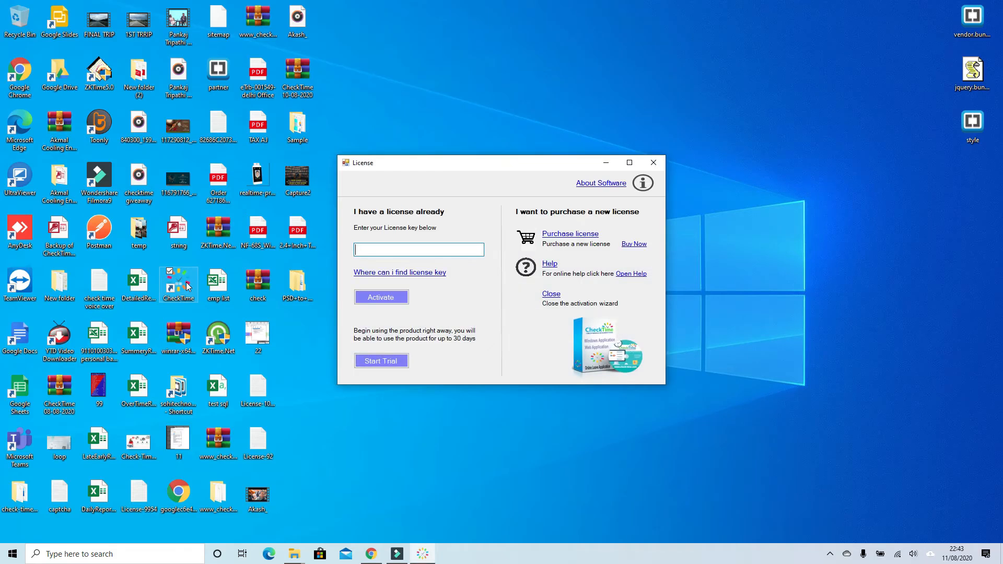
type("111")
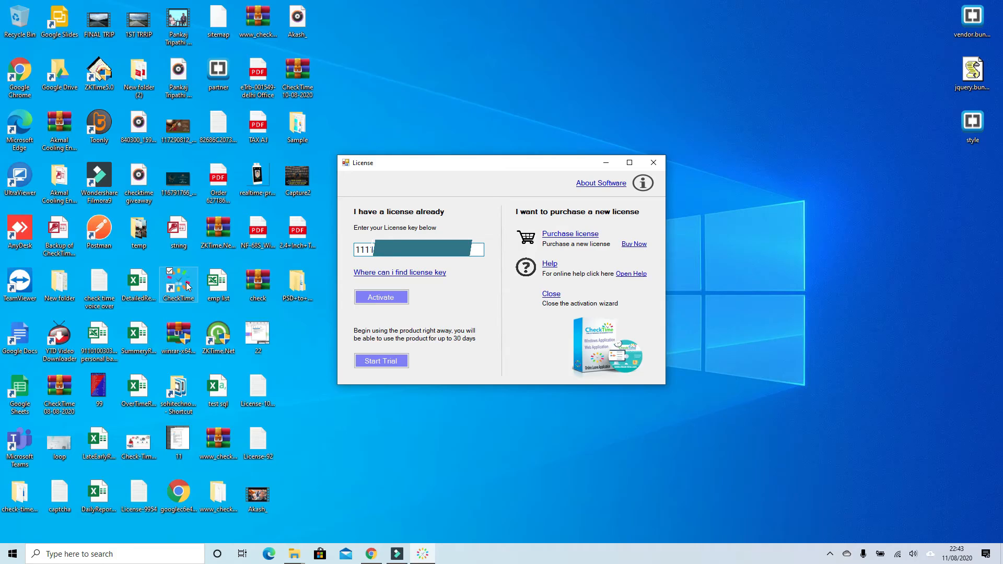
left_click(363, 297)
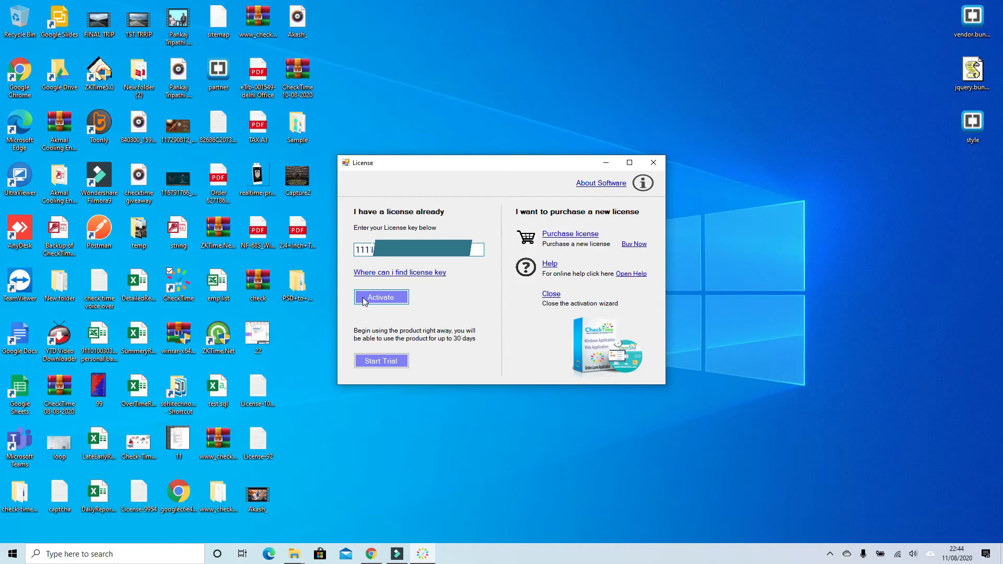
left_click(588, 307)
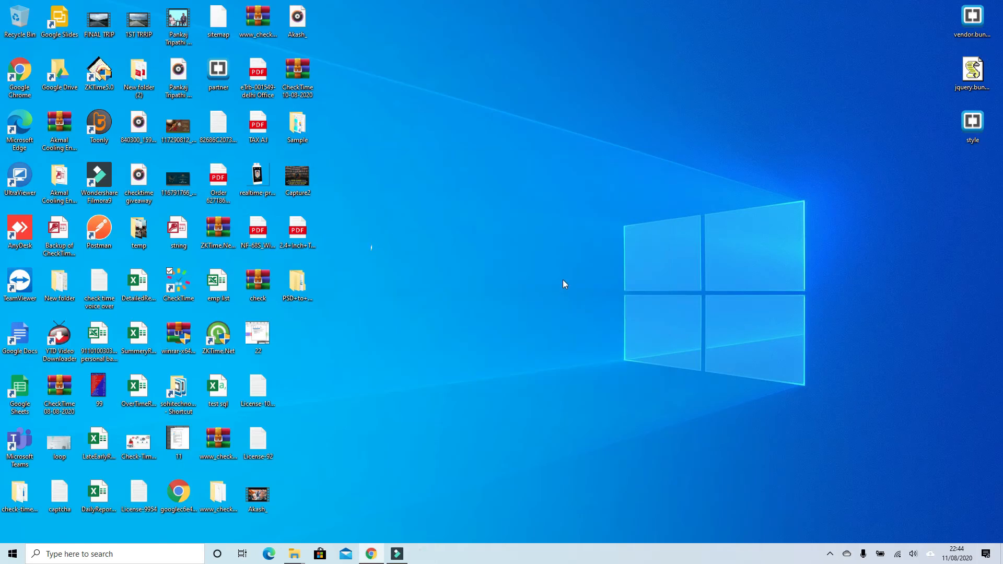
Launch CheckTime again and advance through the first-run wizard to the backup database path page
double_click(174, 294)
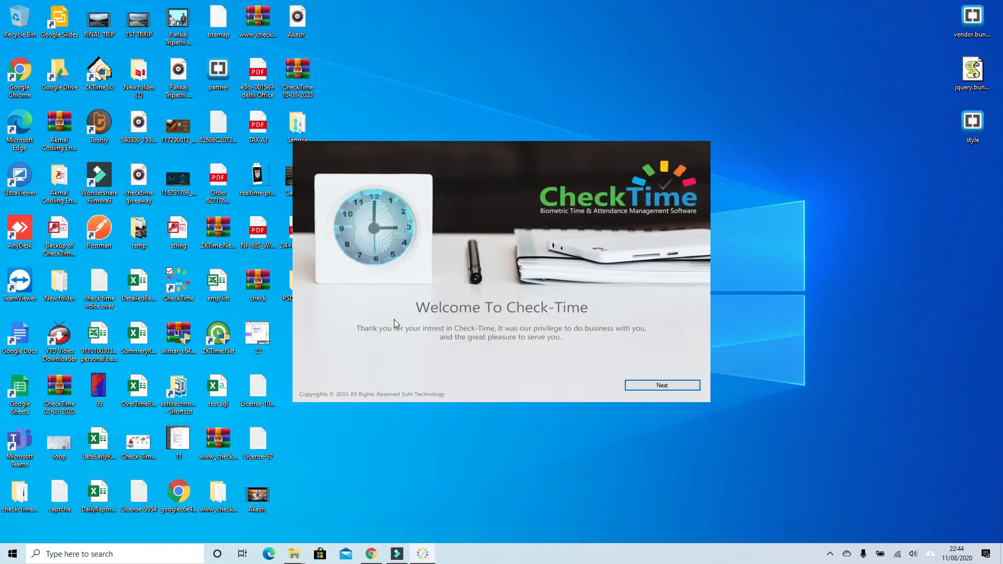
left_click(674, 386)
left_click(581, 387)
left_click(663, 387)
Set the backup destination to the Sample folder on the desktop and continue to the company information
left_click(439, 296)
left_click(625, 302)
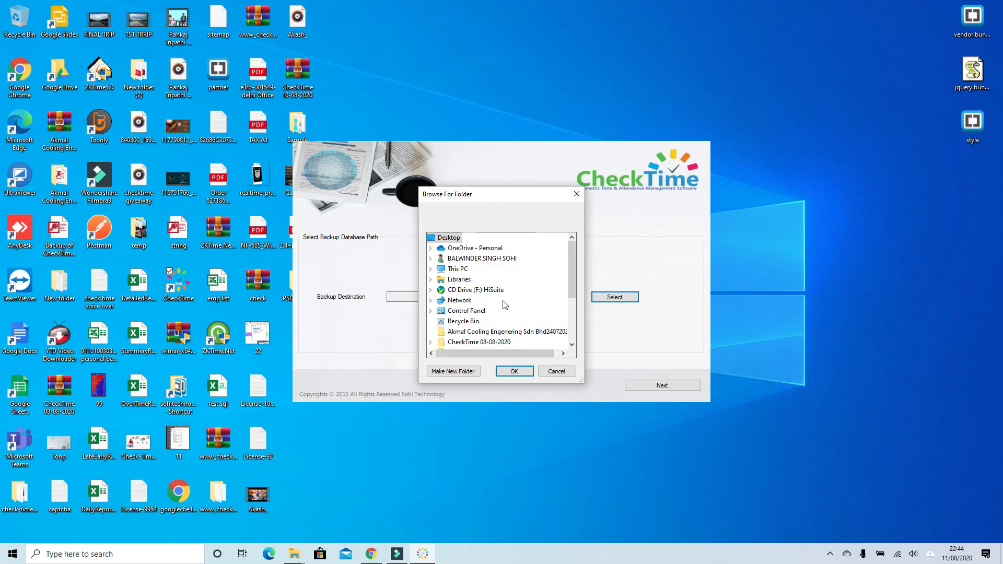
scroll(476, 312, "down", 2)
scroll(476, 311, "down", 1)
left_click(452, 331)
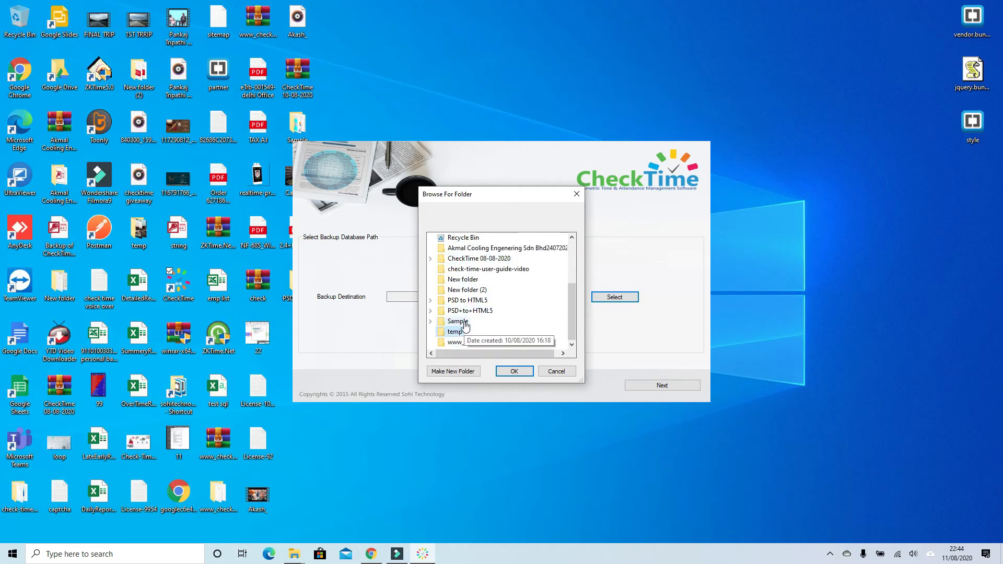
left_click(458, 321)
left_click(514, 371)
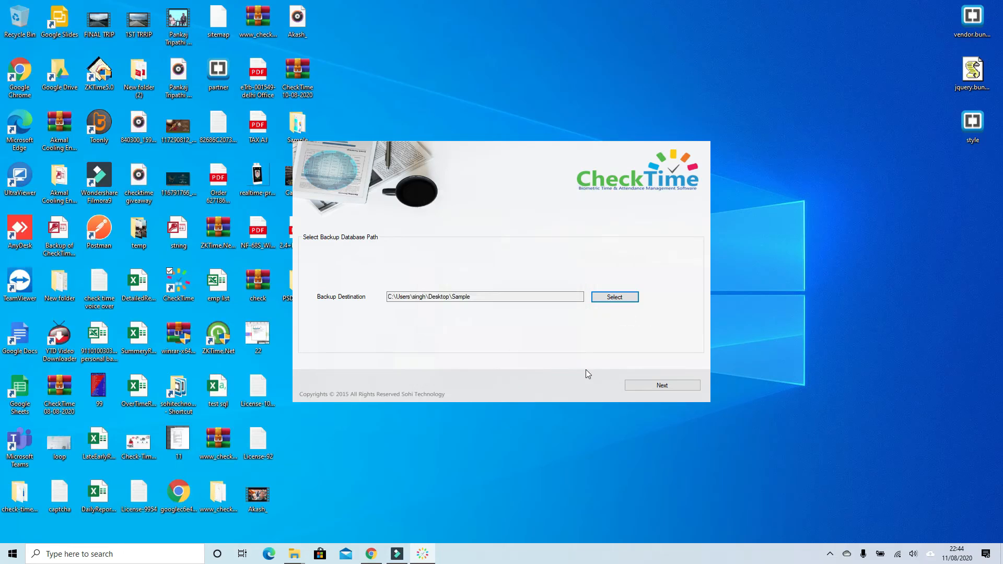
left_click(672, 386)
Enter Sohi Technology Pvt Ltd as the company name
double_click(385, 264)
type("S")
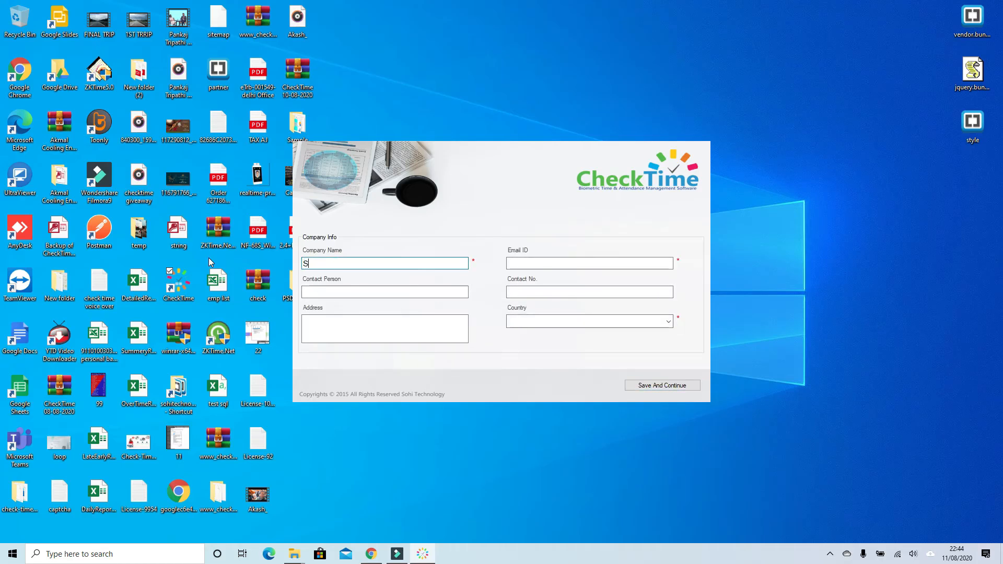
type("ohi technology")
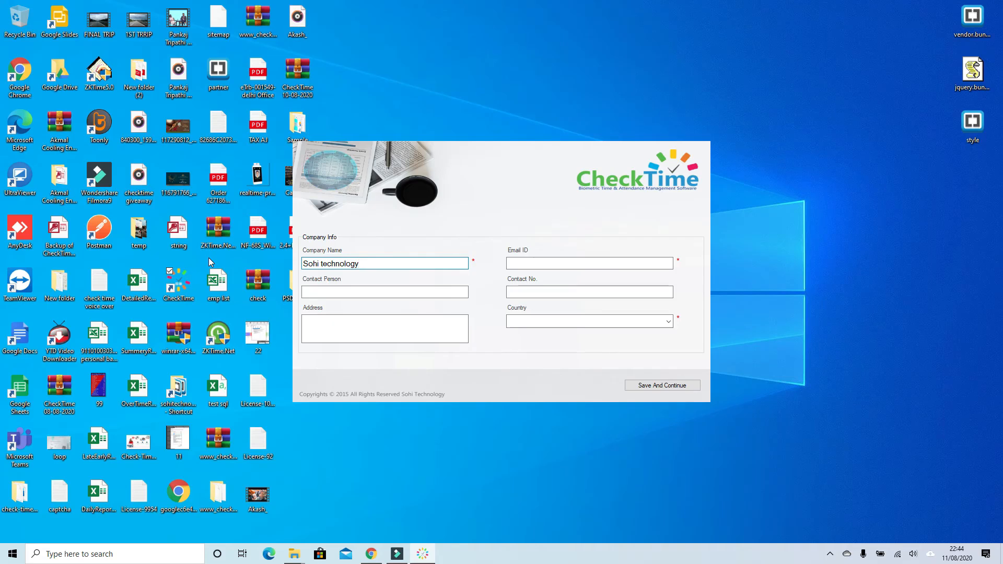
key("BackSpace")
key("BackSpace")
key("BackSpace")
key("BackSpace")
key("BackSpace")
key("BackSpace")
key("BackSpace")
key("BackSpace")
key("BackSpace")
key("BackSpace")
type("Technology Pvt")
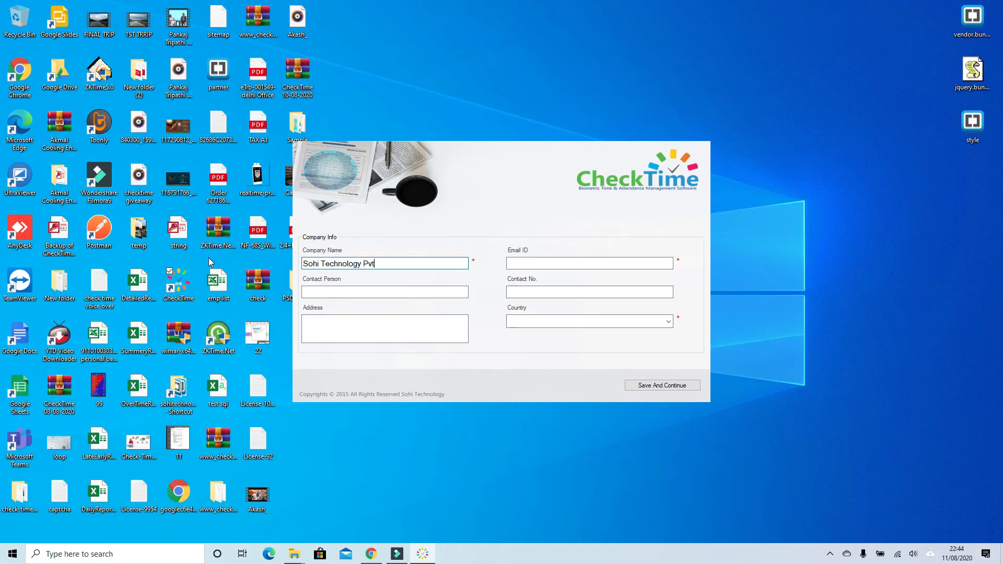
type(" Ltd")
key("Tab")
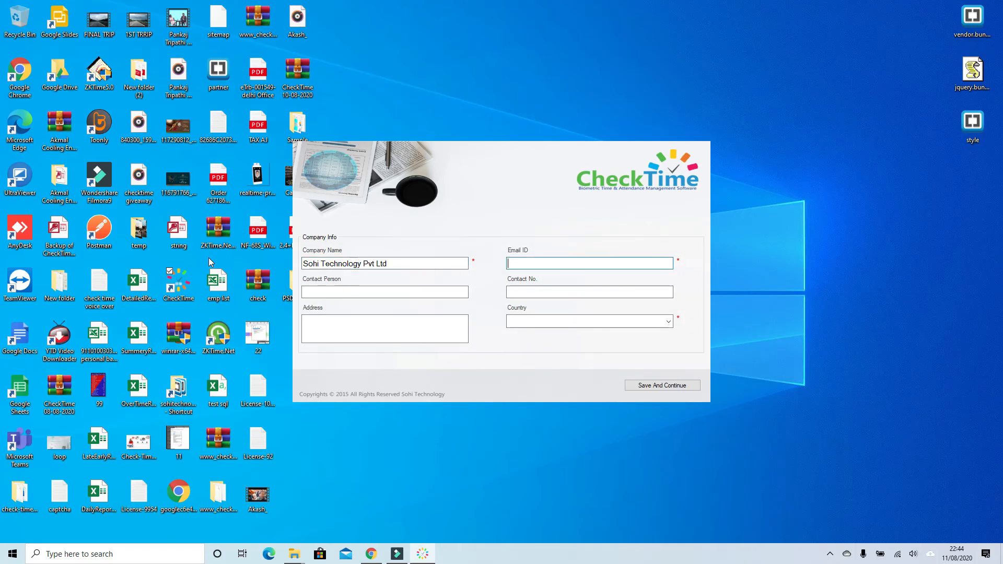
Fill in the company's email address
type("sohi")
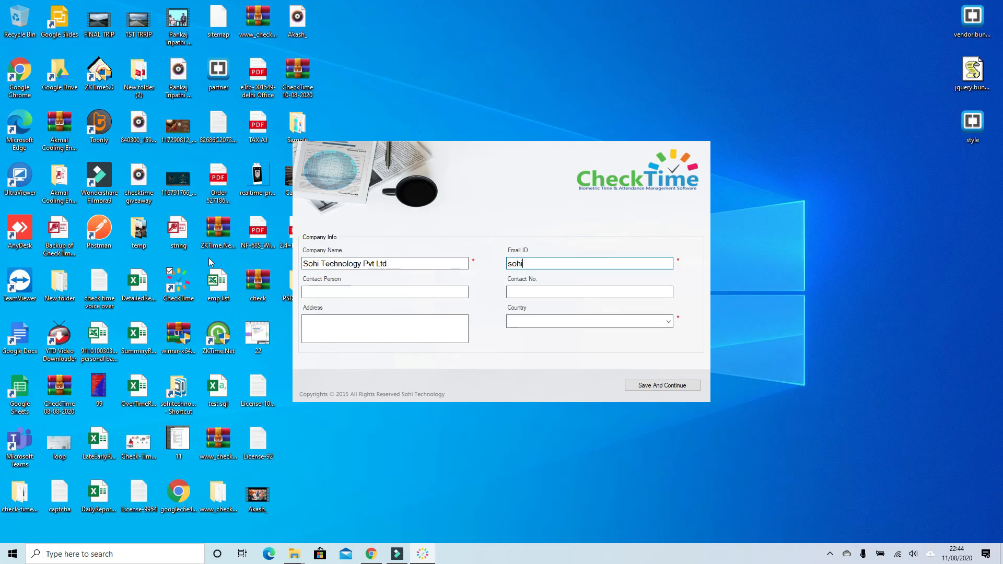
key("BackSpace")
key("BackSpace")
key("BackSpace")
key("BackSpace")
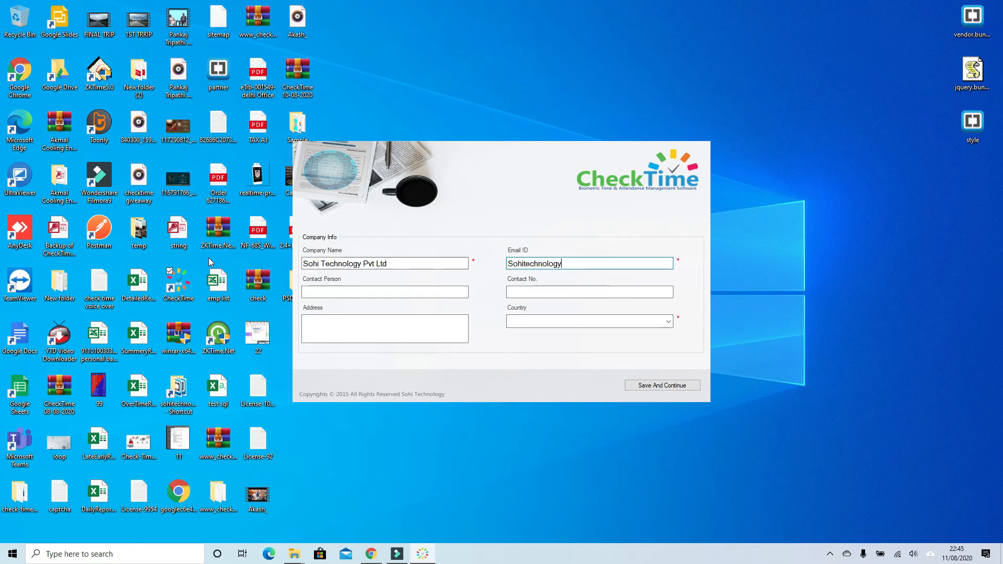
key("Tab")
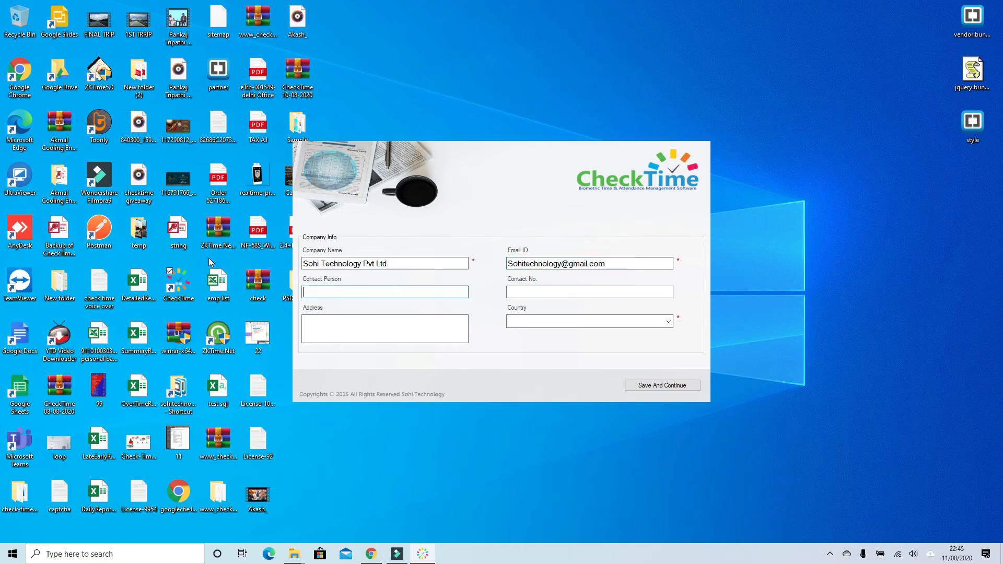
Fill in the contact person's name and the contact number
type("Sohi")
key("Tab")
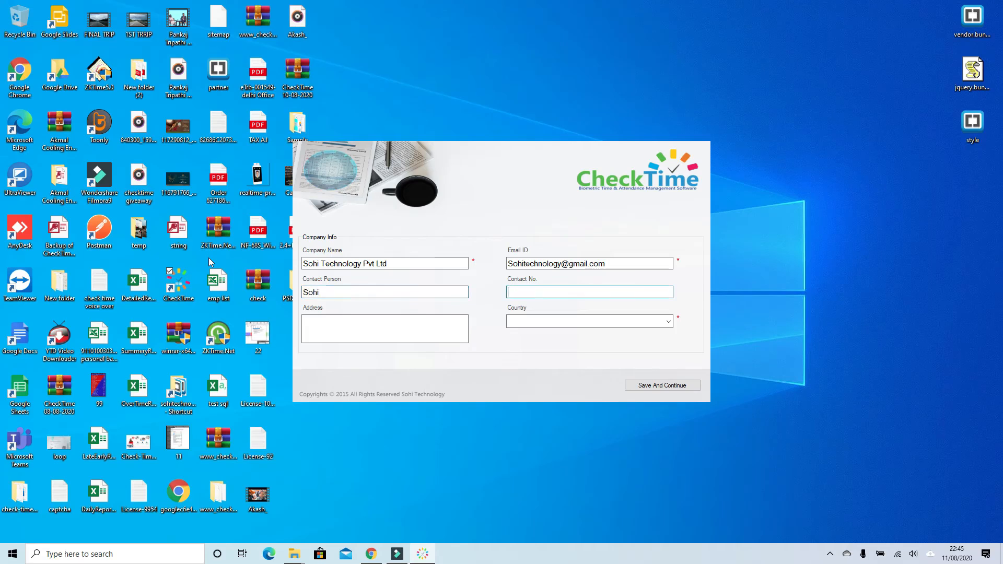
key("Tab")
key("Tab")
Set the country to Malaysia and save the company information
type("Malays")
key("Return")
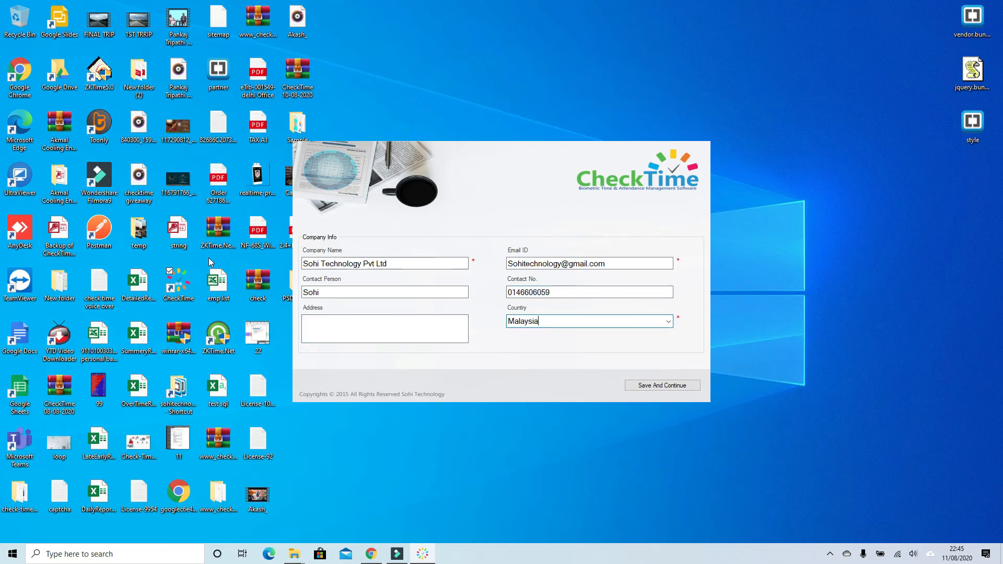
left_click(669, 386)
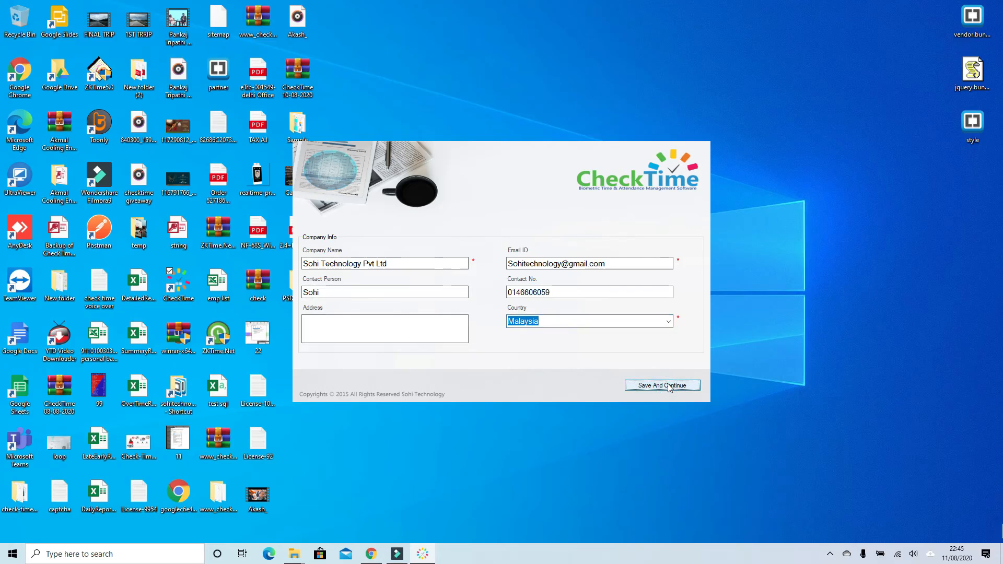
left_click(663, 386)
Log in with the user name admin and the account password
left_click(477, 259)
type("admin")
key("Tab")
type("*****")
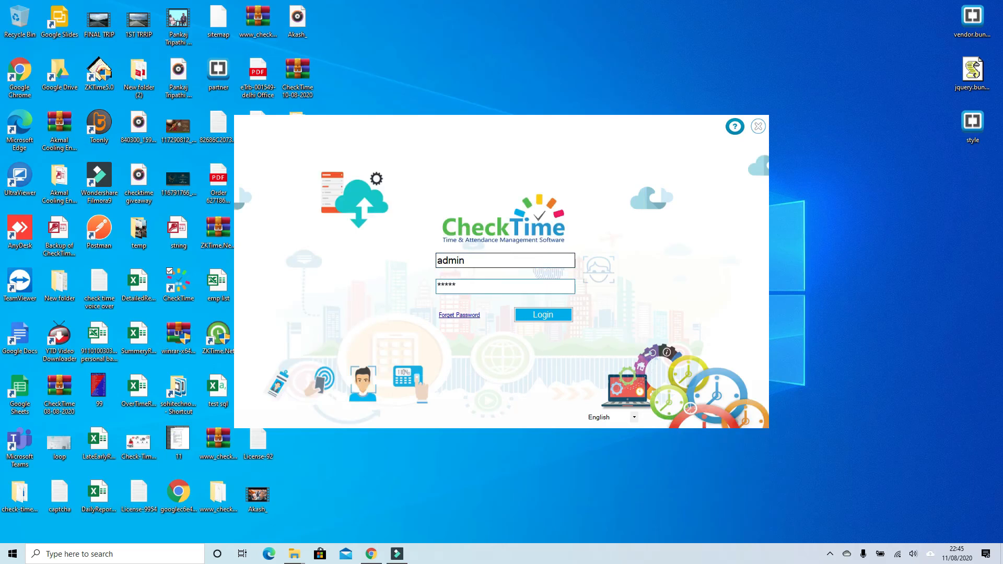
key("Tab")
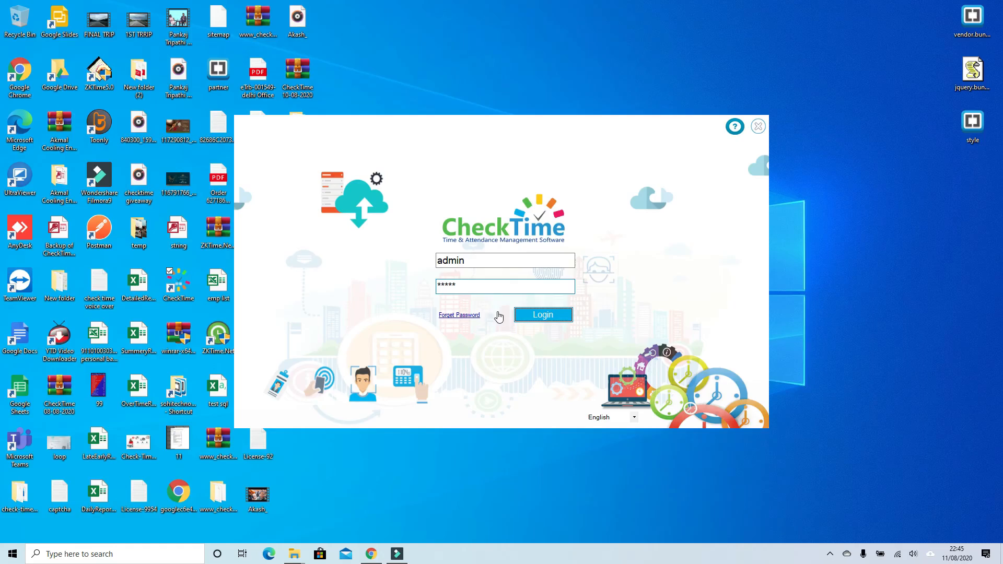
key("Return")
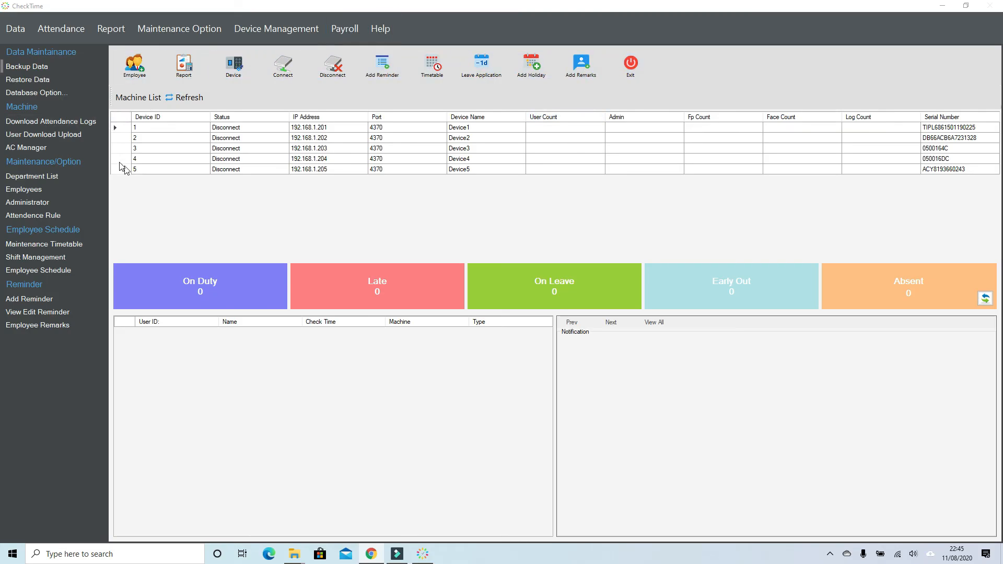
Select the Device1 row in the machine list, exit CheckTime and relaunch it from the desktop
left_click(117, 128)
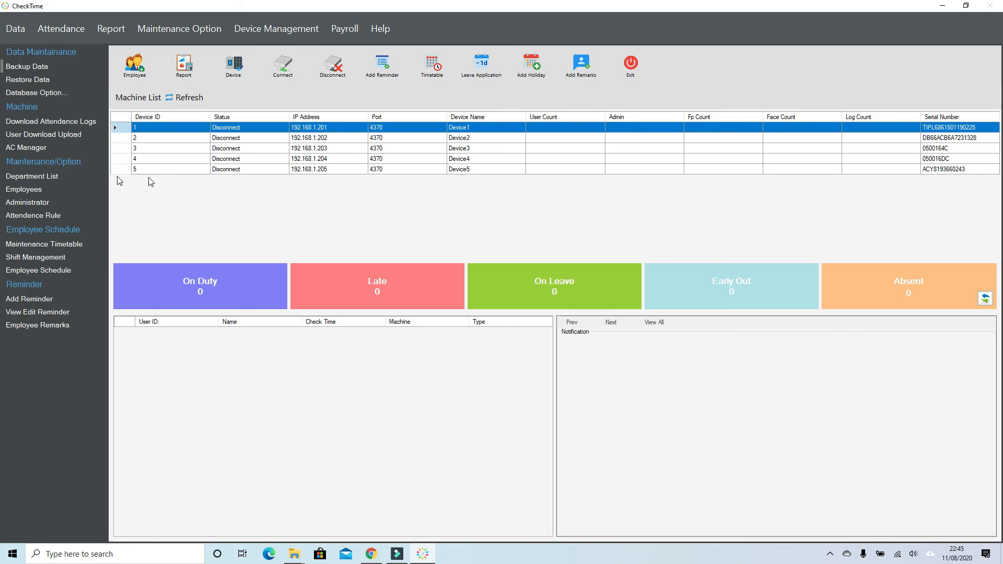
left_click(631, 65)
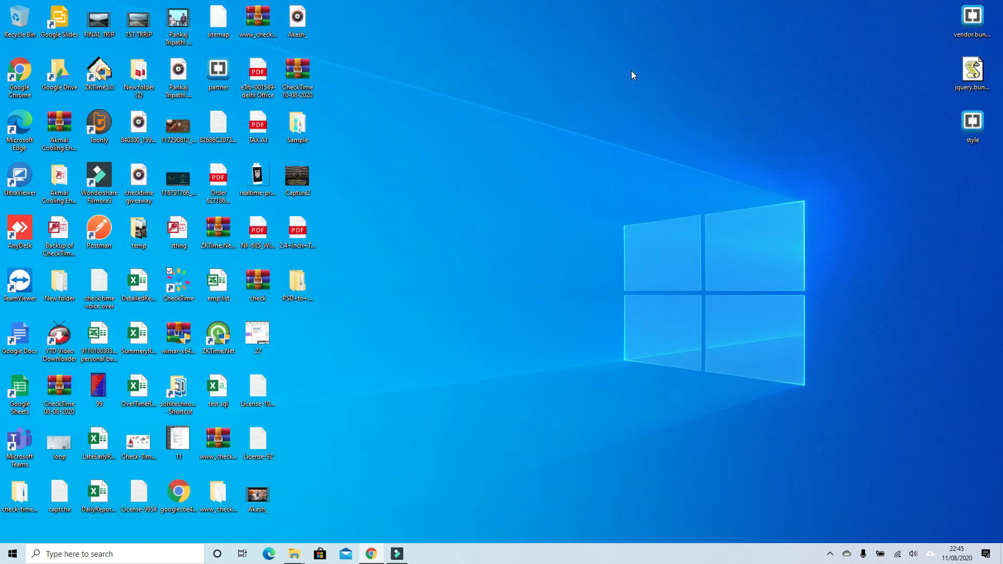
double_click(178, 285)
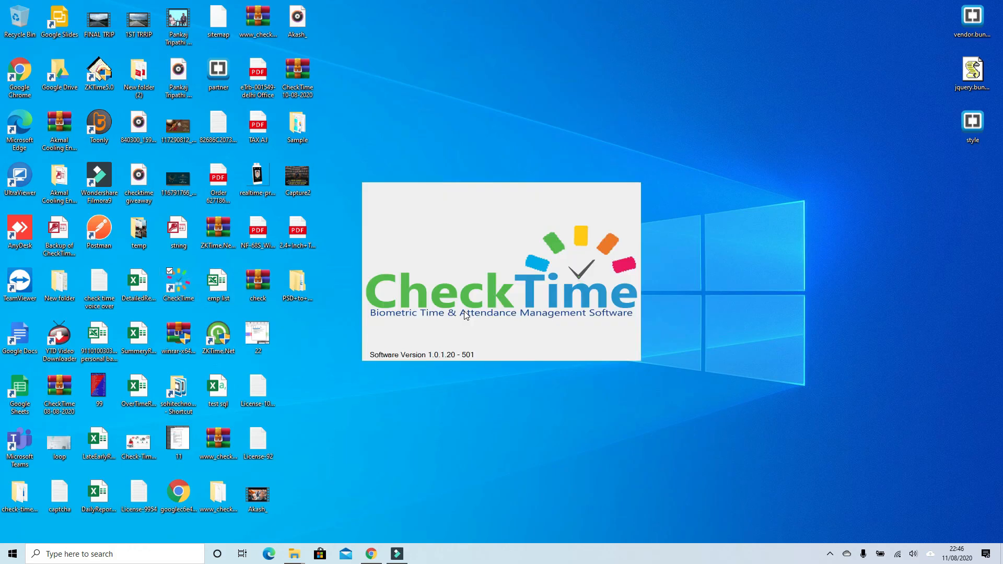
Log in again as admin with the account password
type("admin")
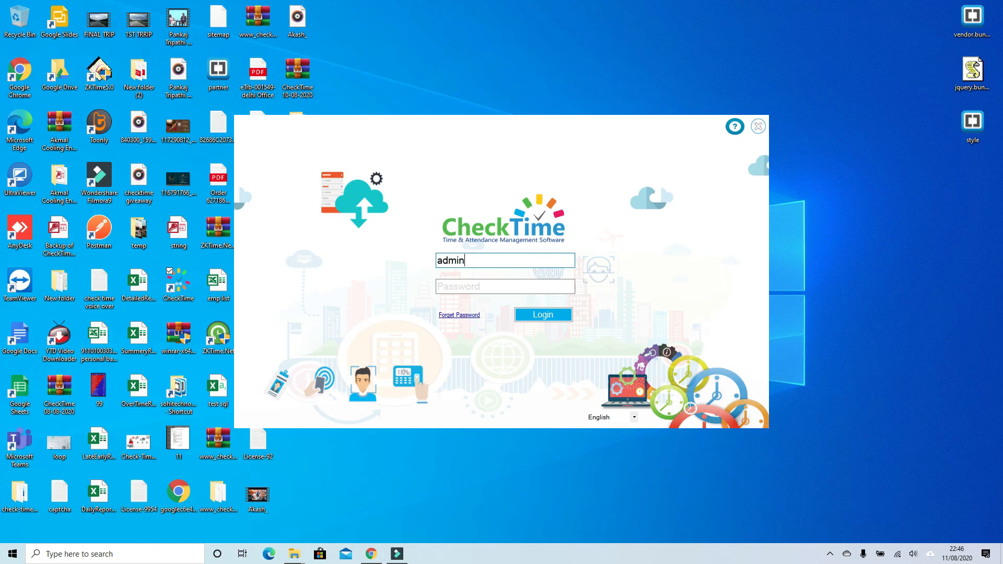
key("Tab")
type("**")
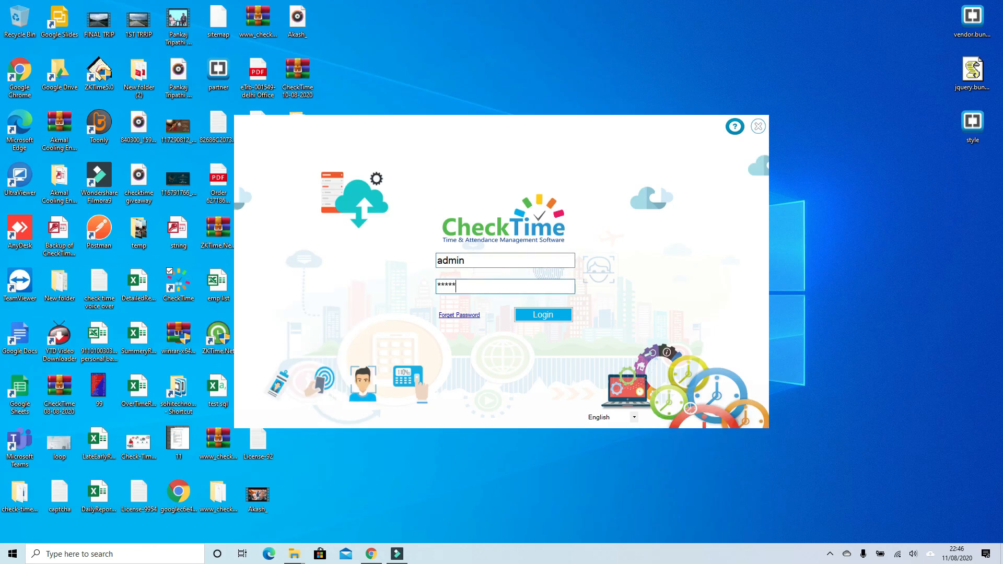
left_click(551, 315)
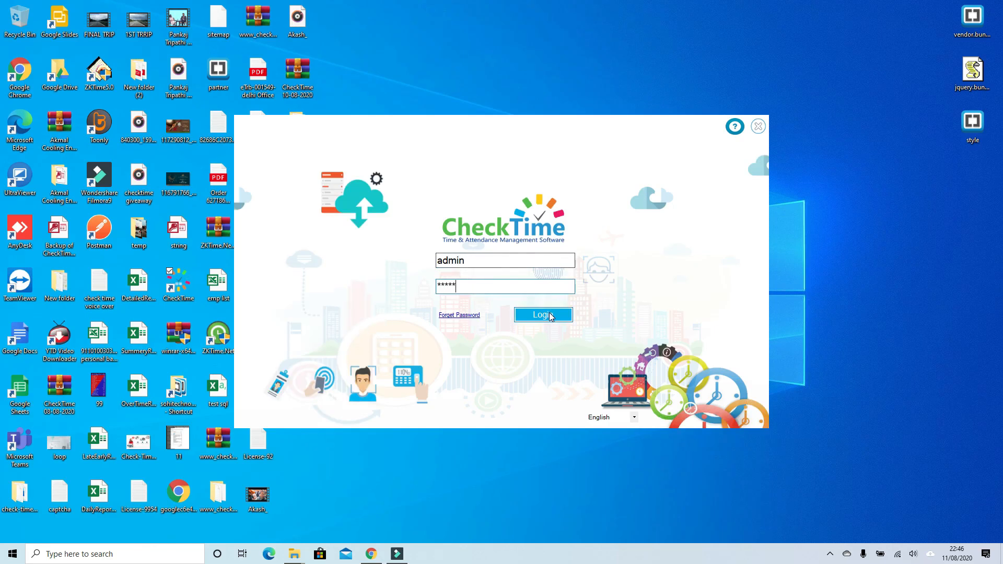